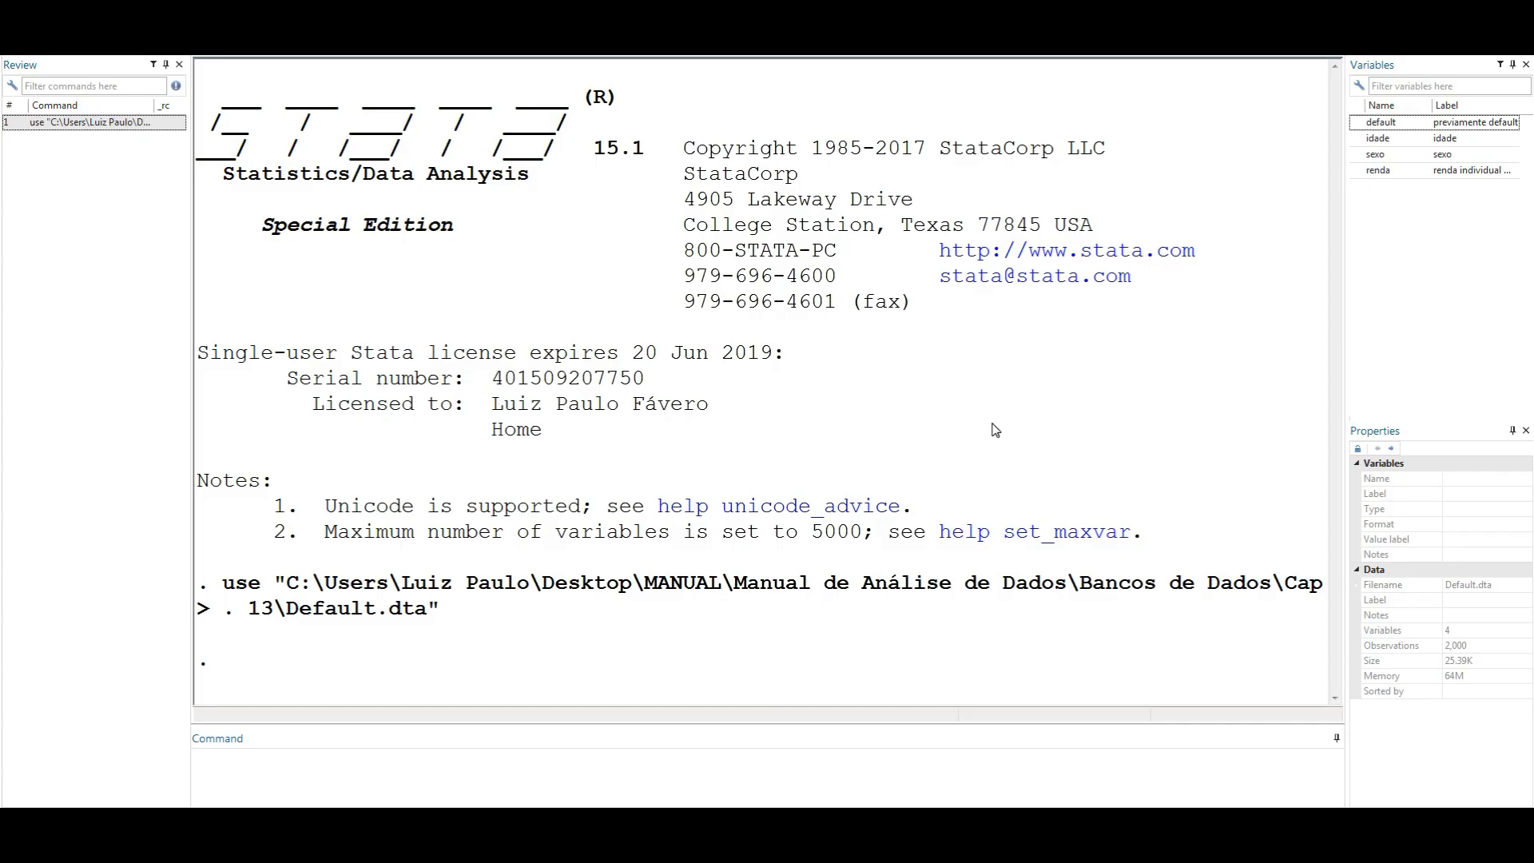
- Describe the loaded Default.dta dataset with desc, and open its observations in the data editor using edit
{"action": "left_click", "coordinate": [639, 757]}
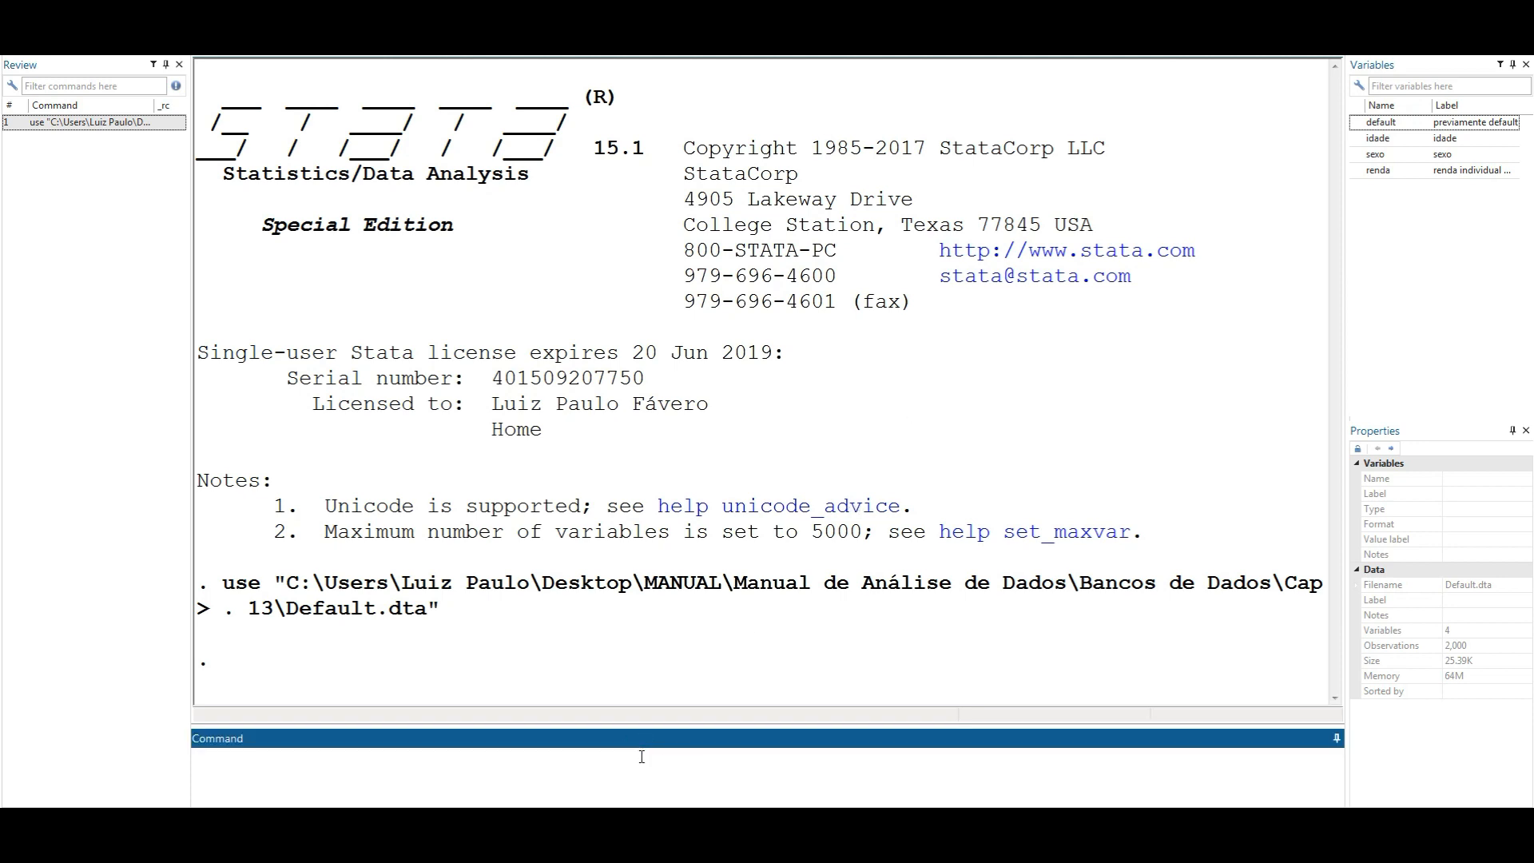
{"action": "type", "text": "desc"}
{"action": "key", "text": "Return"}
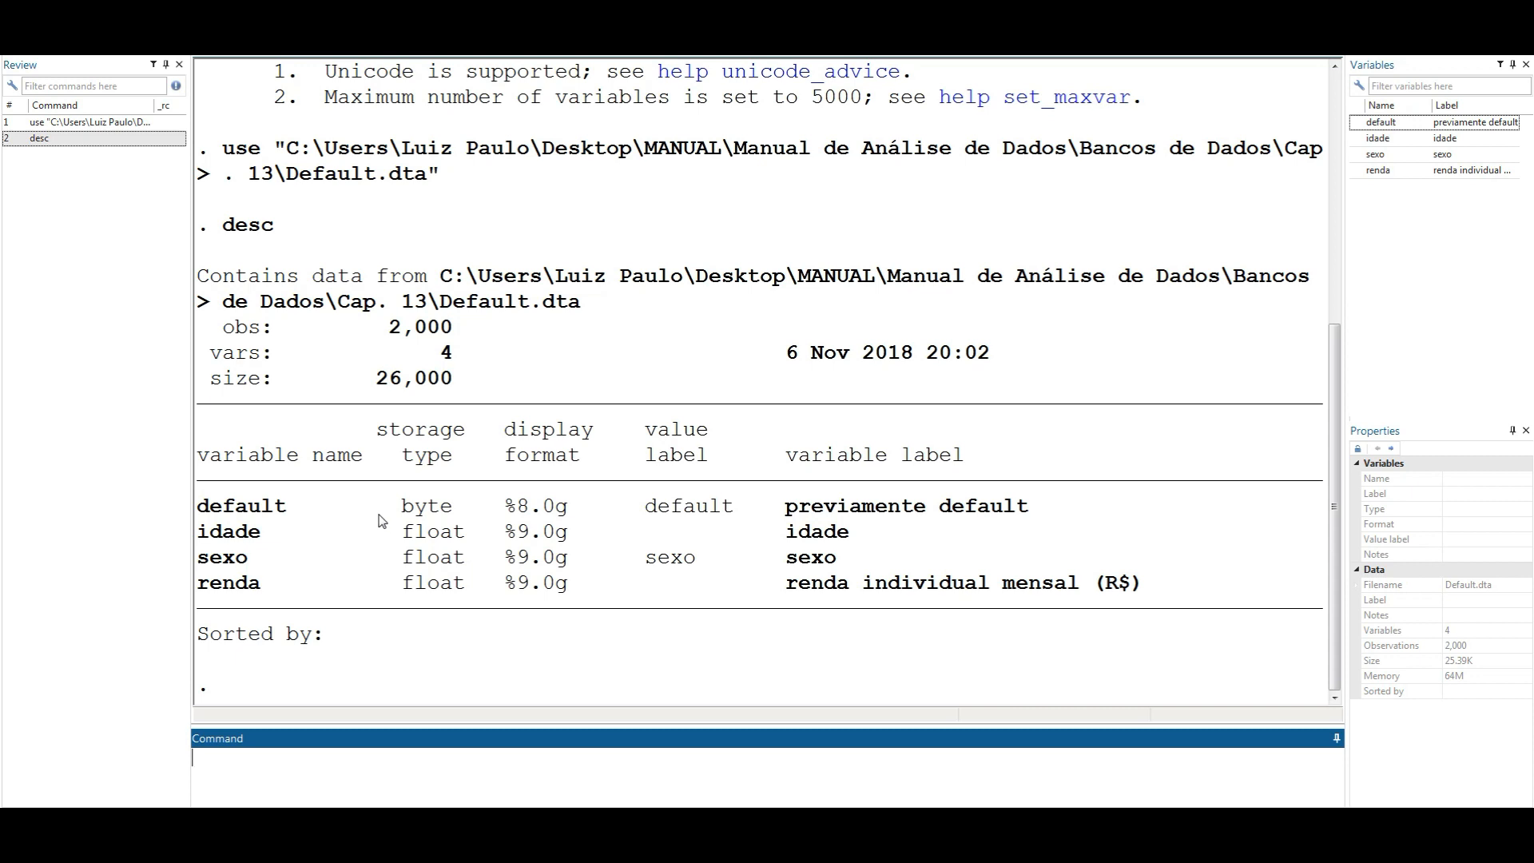
{"action": "left_click", "coordinate": [342, 768]}
{"action": "type", "text": "edit"}
{"action": "key", "text": "Return"}
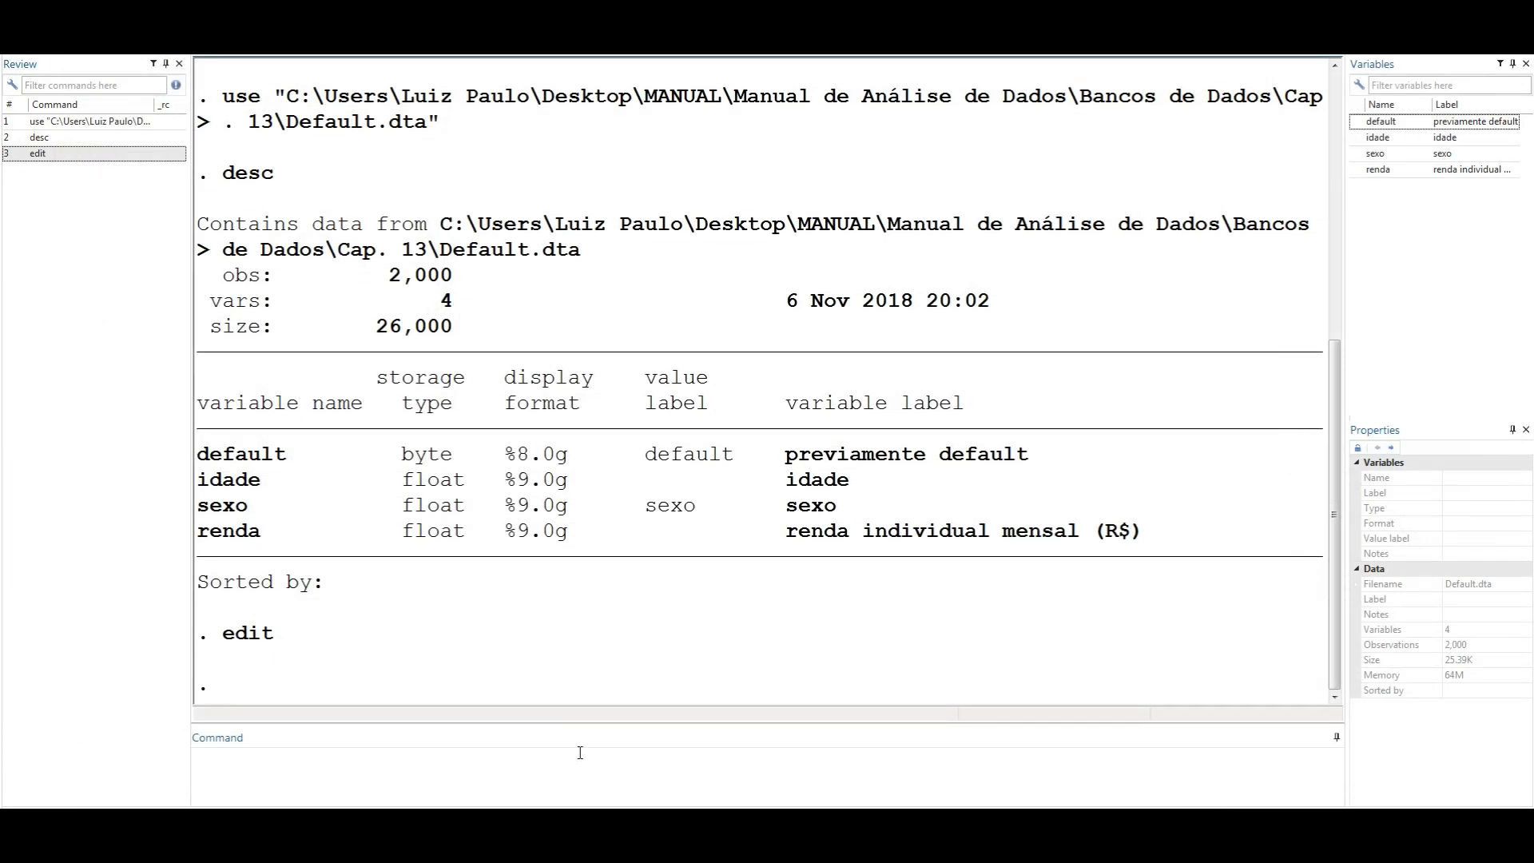
- Tabulate the frequencies of the variable default with the tab command
{"action": "left_click", "coordinate": [563, 765]}
{"action": "type", "text": "tab "}
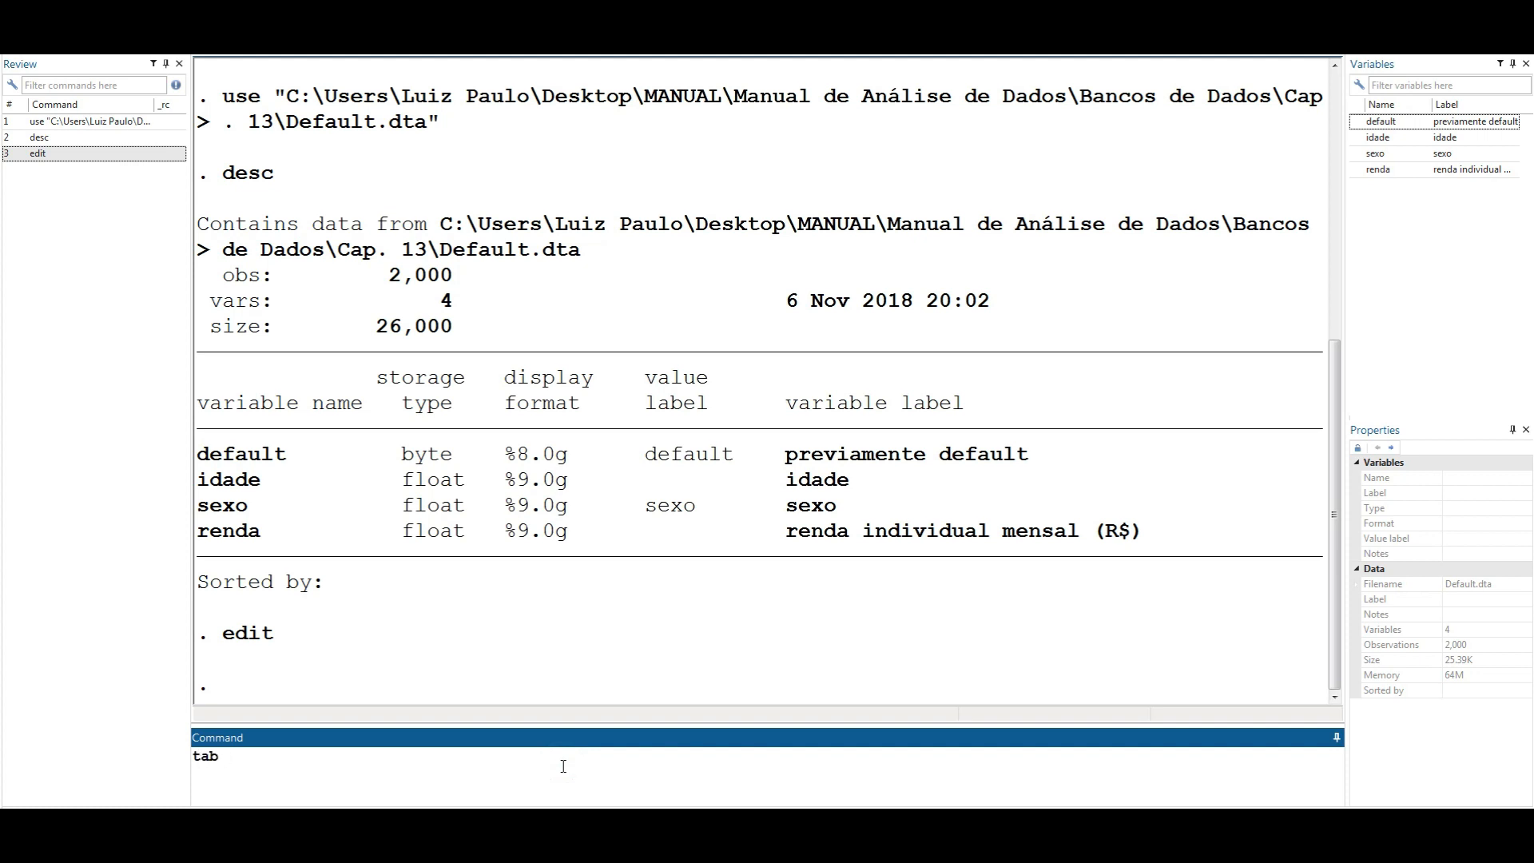
{"action": "type", "text": "default"}
{"action": "key", "text": "Return"}
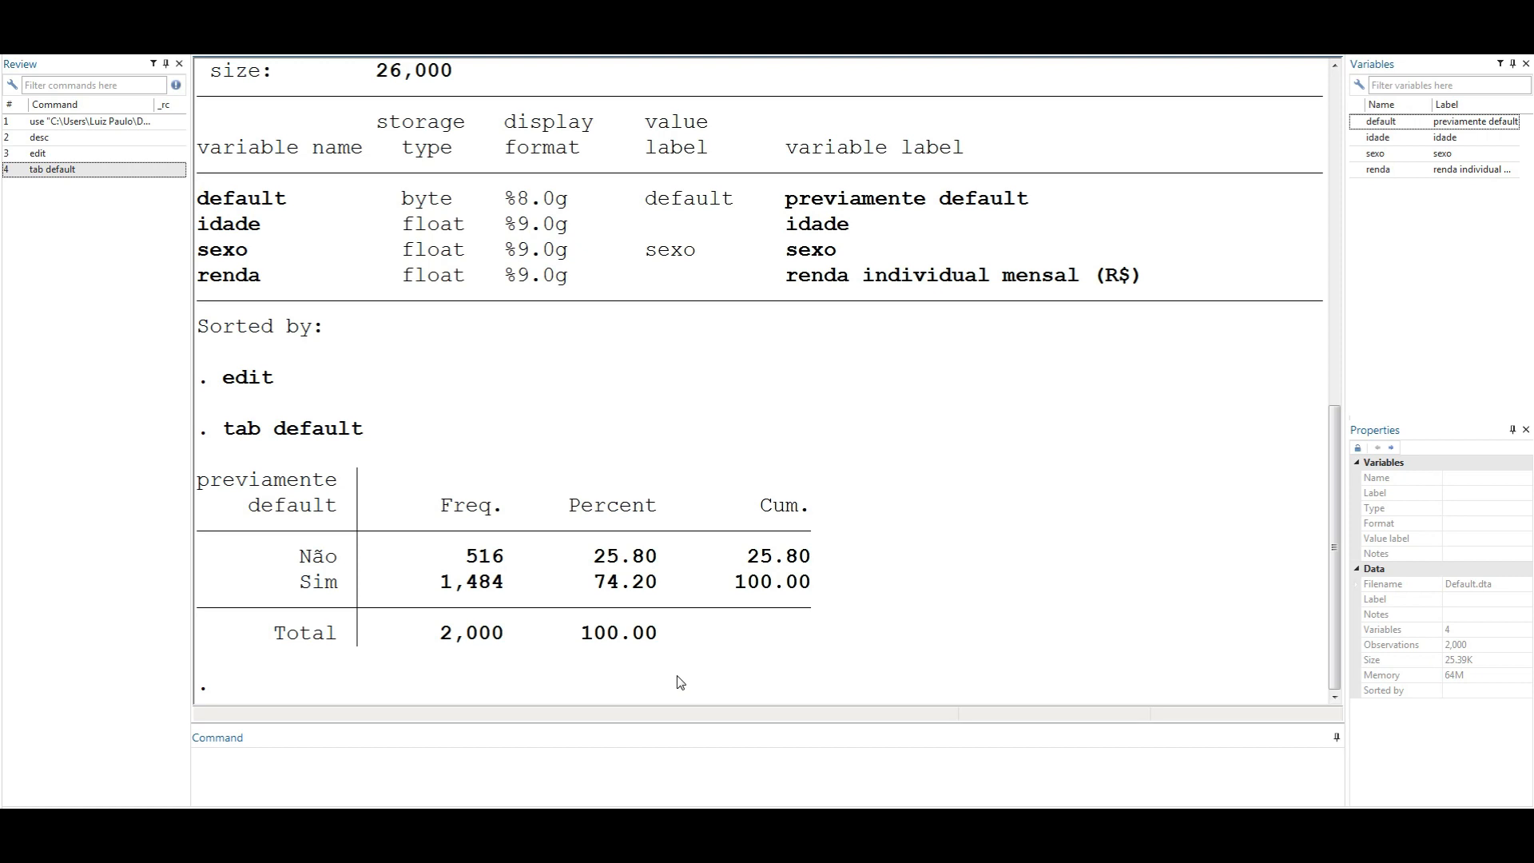
- Estimate a logit model with default as the dependent variable and idade, sexo and renda as predictors
{"action": "left_click", "coordinate": [598, 777]}
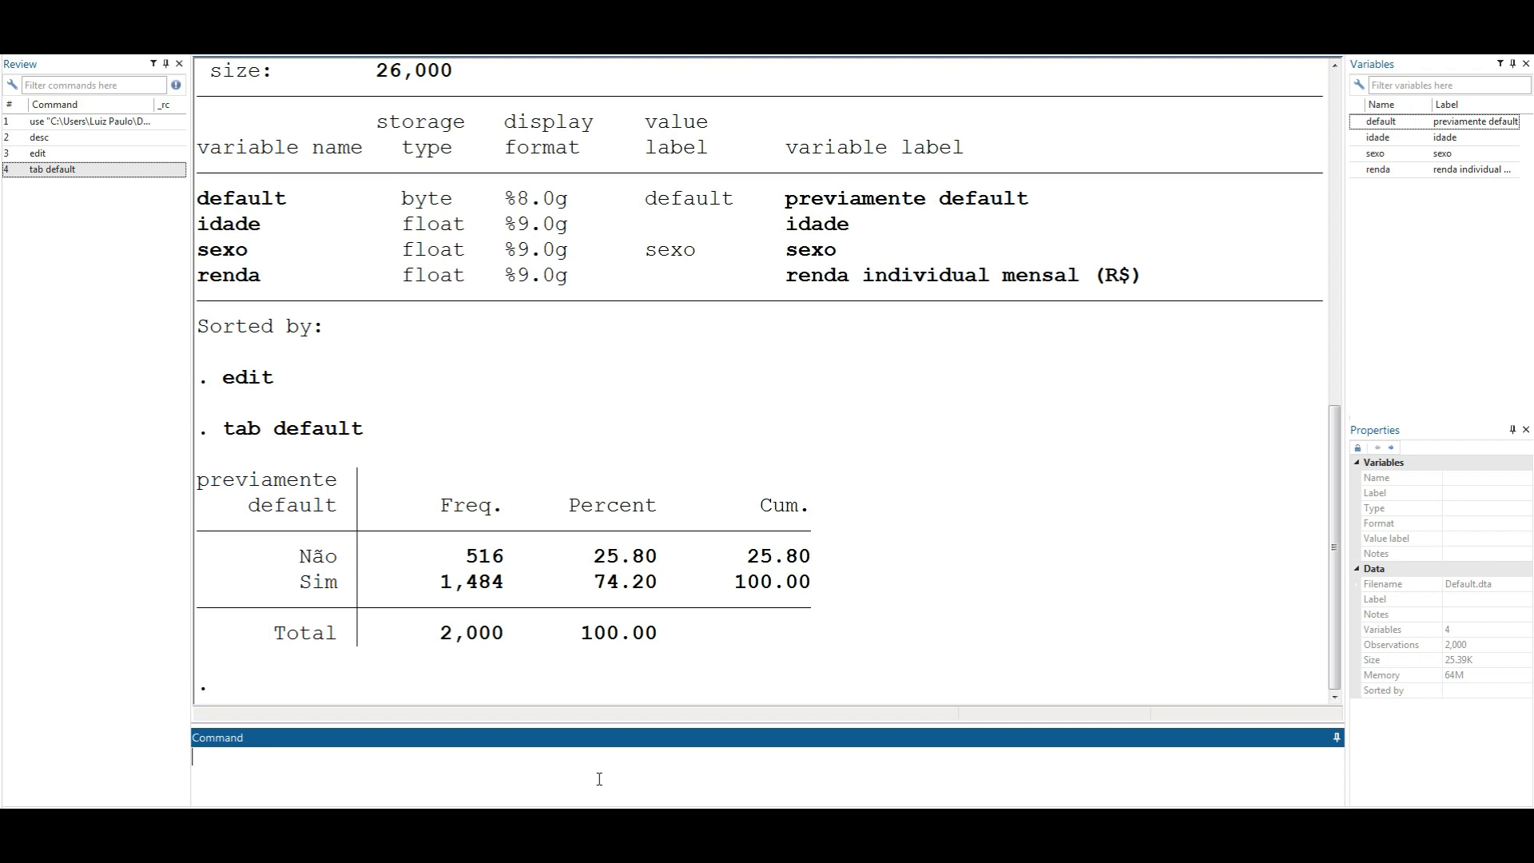
{"action": "type", "text": "logit"}
{"action": "double_click", "coordinate": [1357, 121]}
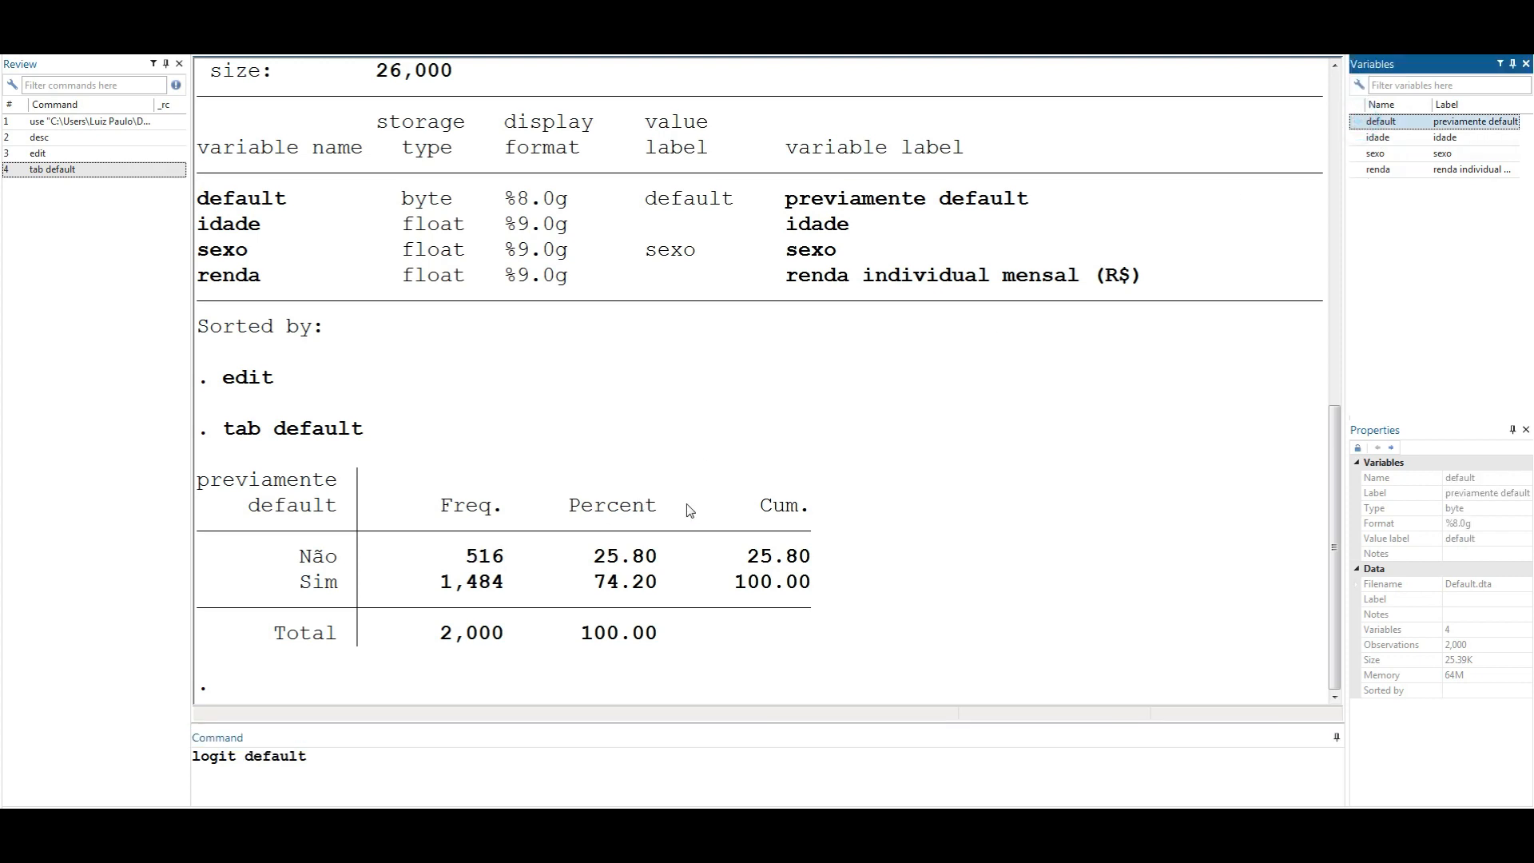
{"action": "double_click", "coordinate": [1360, 138]}
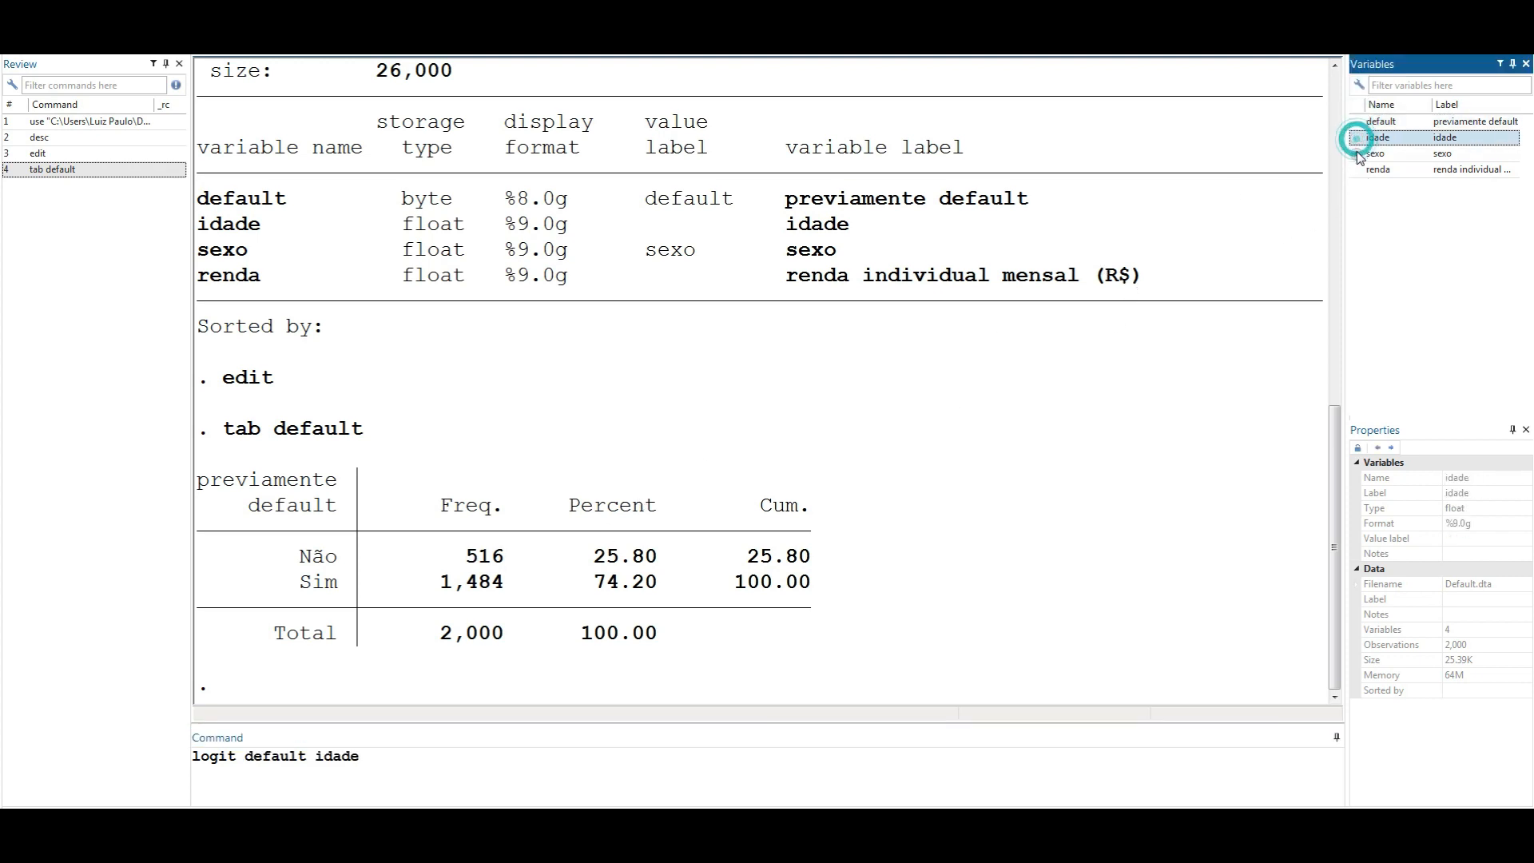
{"action": "double_click", "coordinate": [1358, 154]}
{"action": "double_click", "coordinate": [1358, 169]}
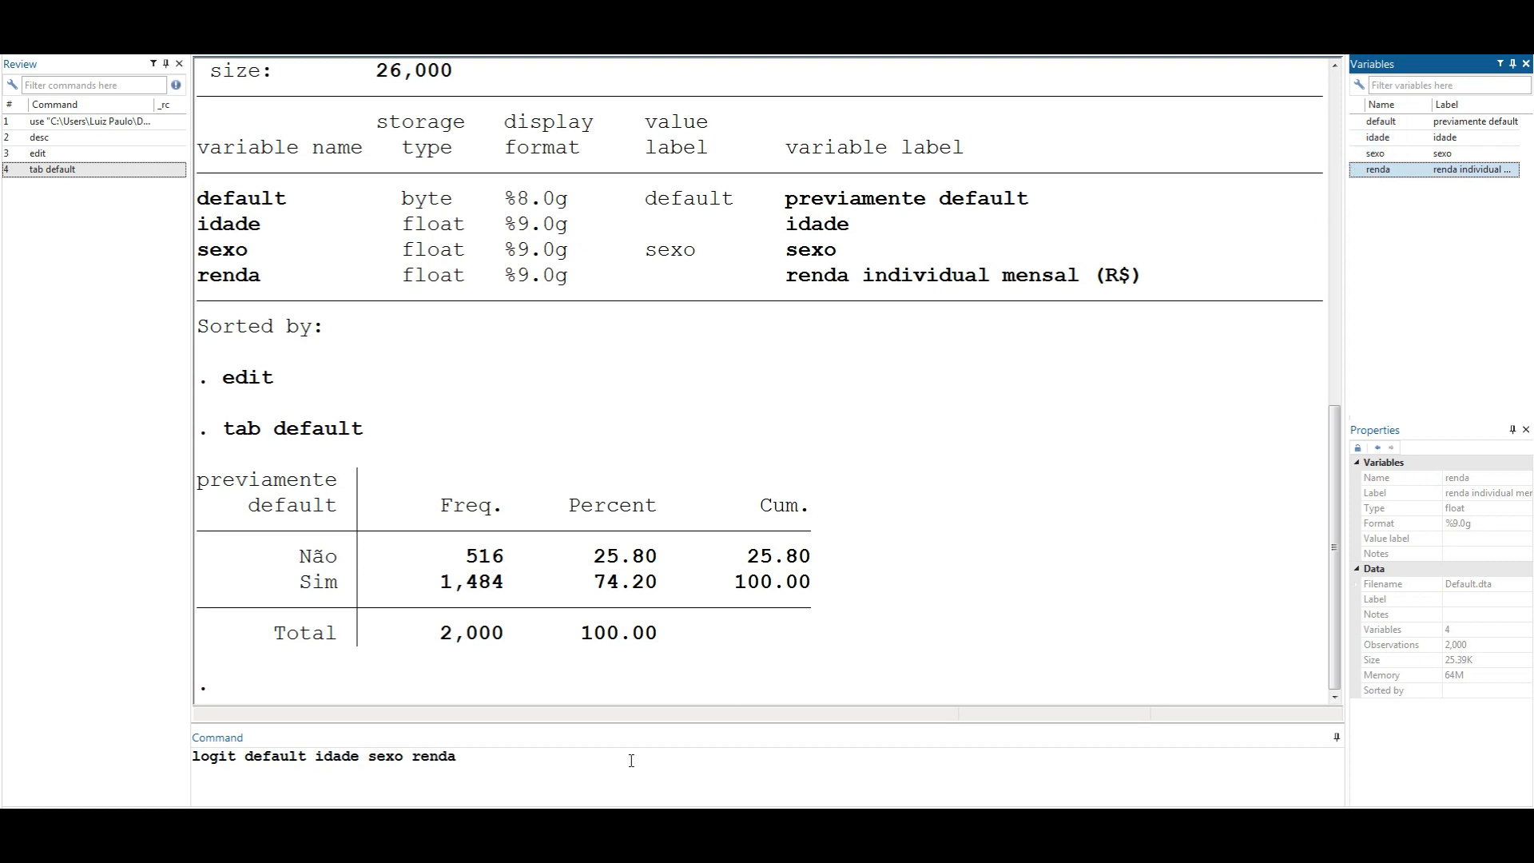
{"action": "key", "text": "Return"}
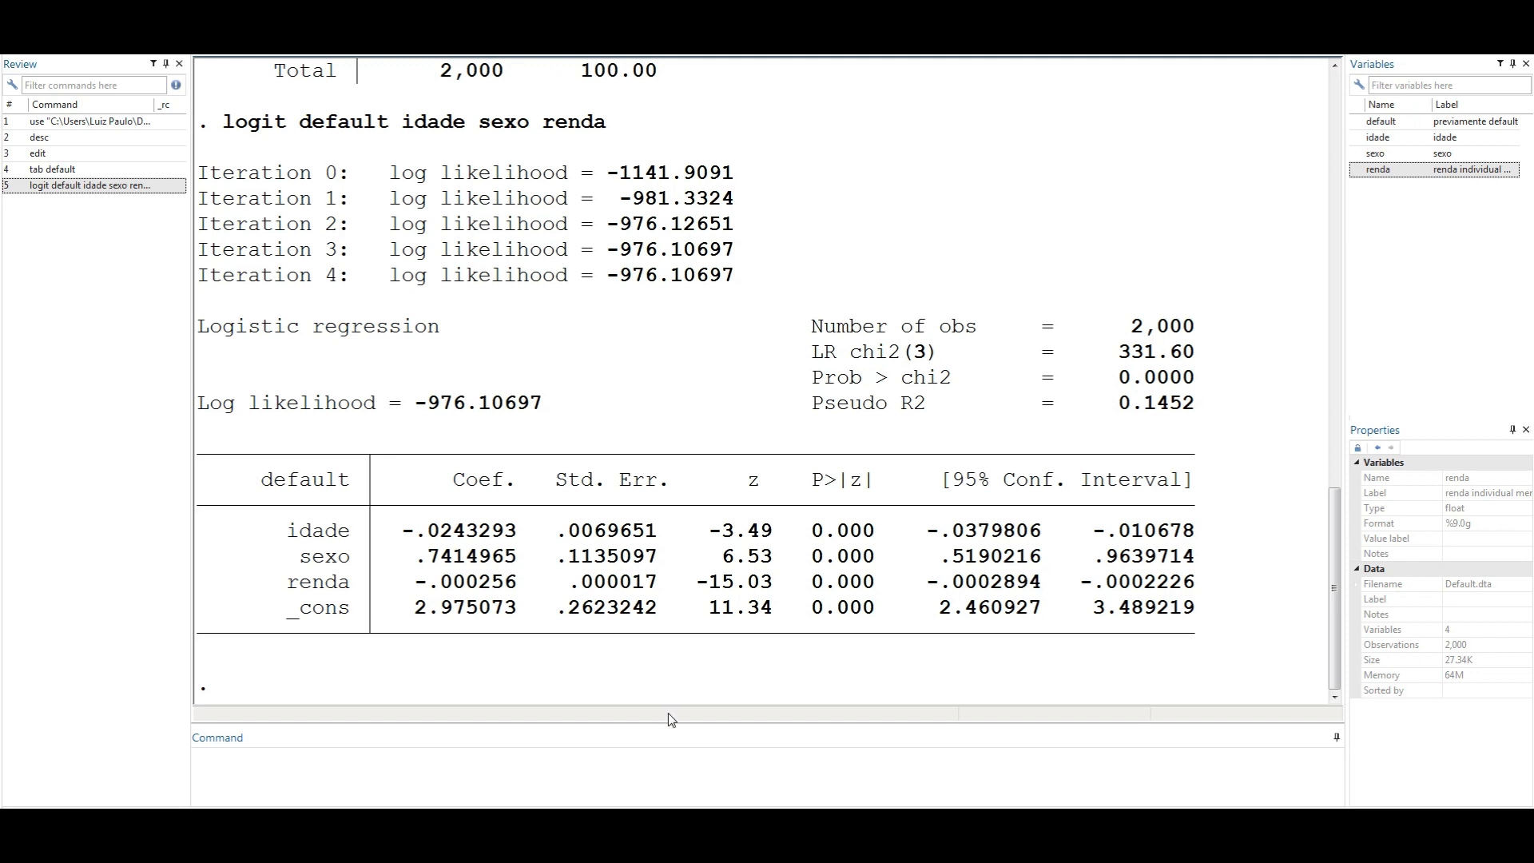
- Save the model's predicted probabilities in a new variable prob, and open the dataset in the data editor
{"action": "left_click", "coordinate": [648, 741]}
{"action": "type", "text": "predict"}
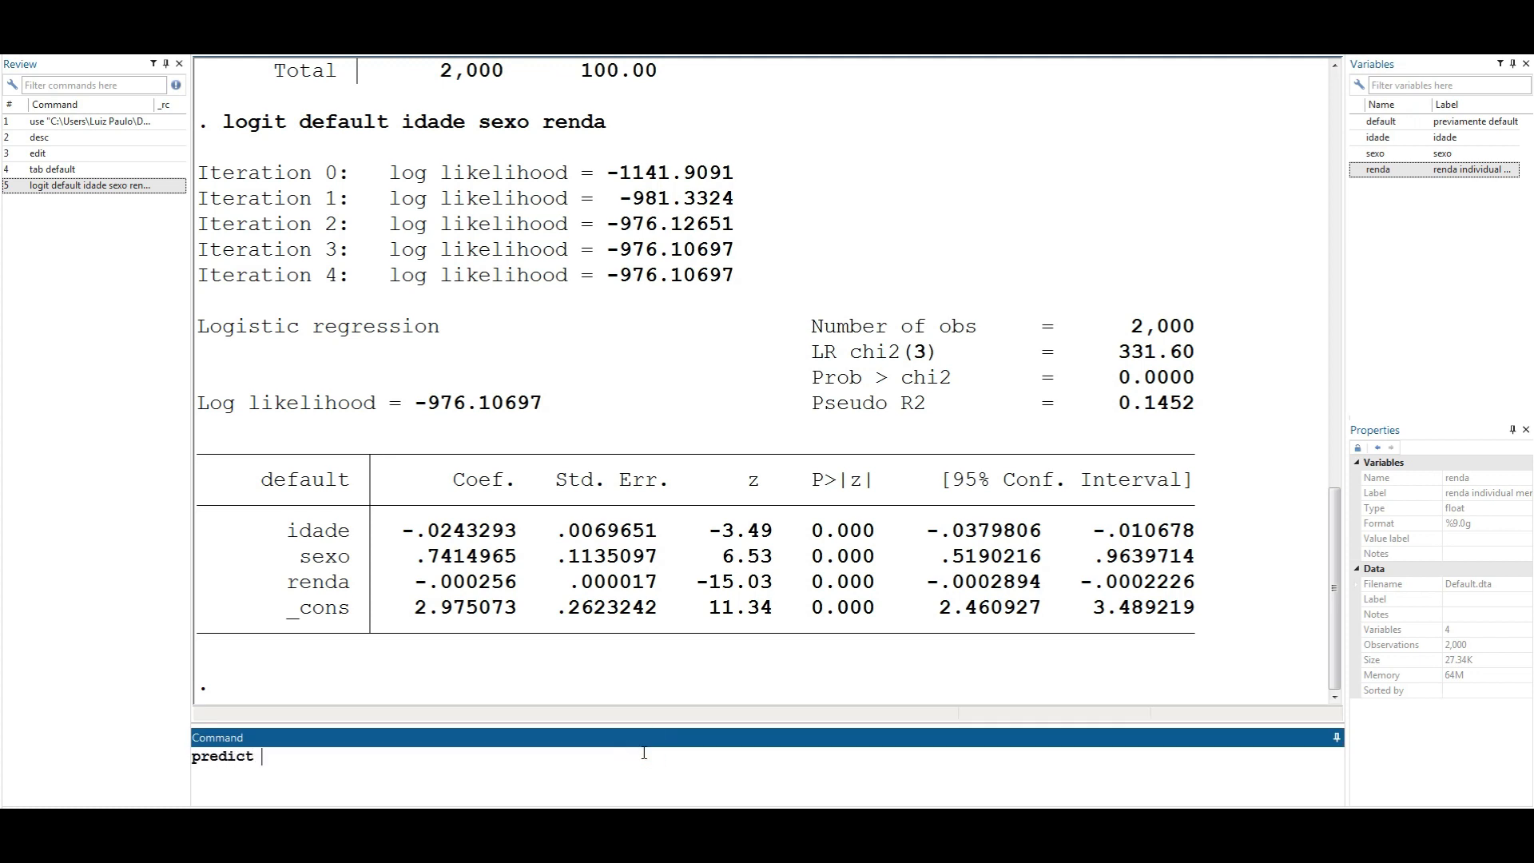
{"action": "type", "text": " prob"}
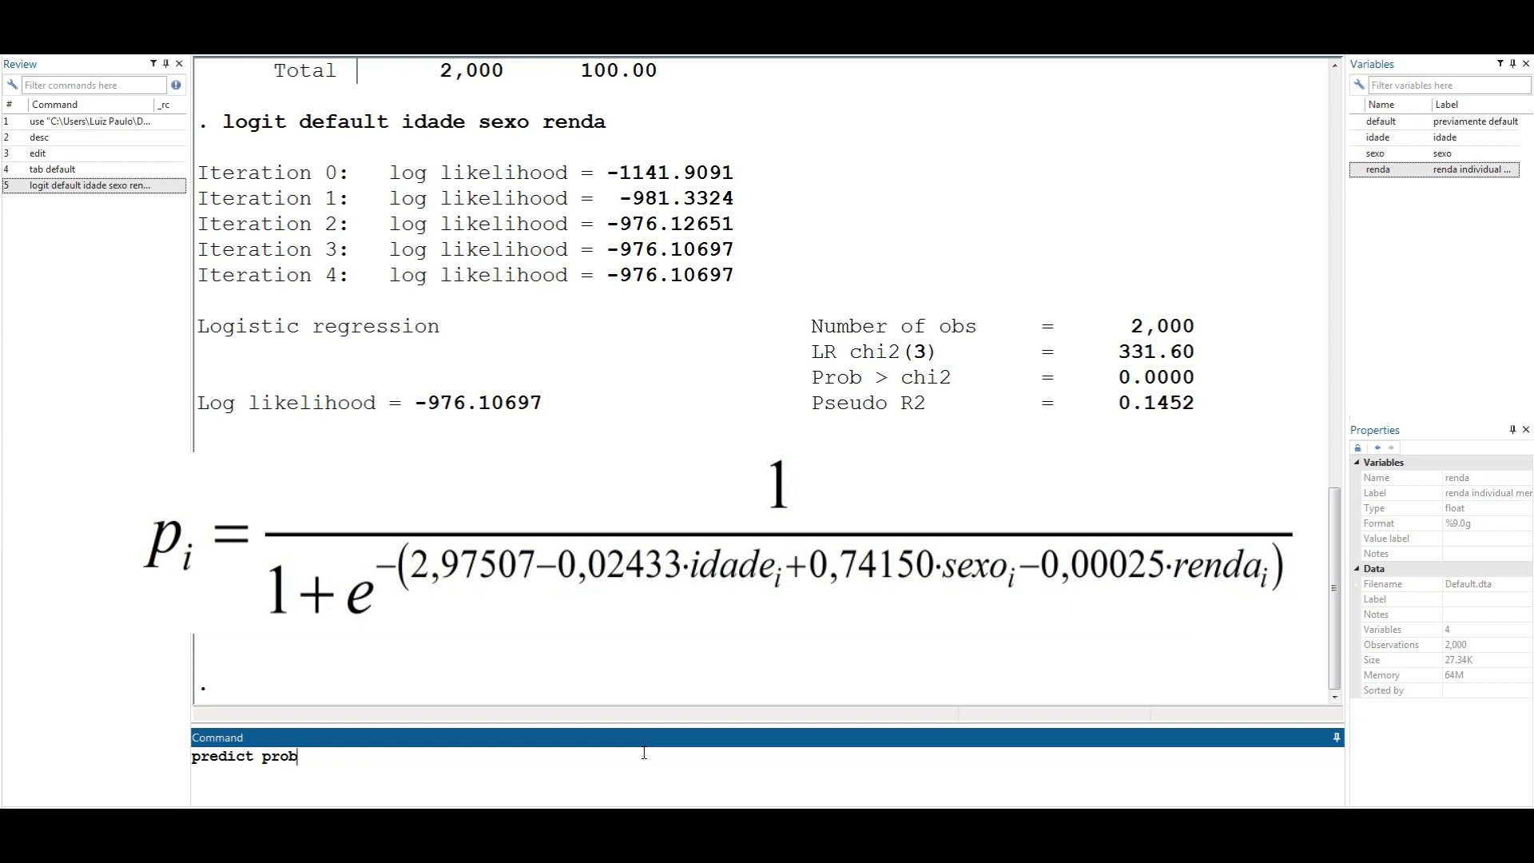
{"action": "key", "text": "Return"}
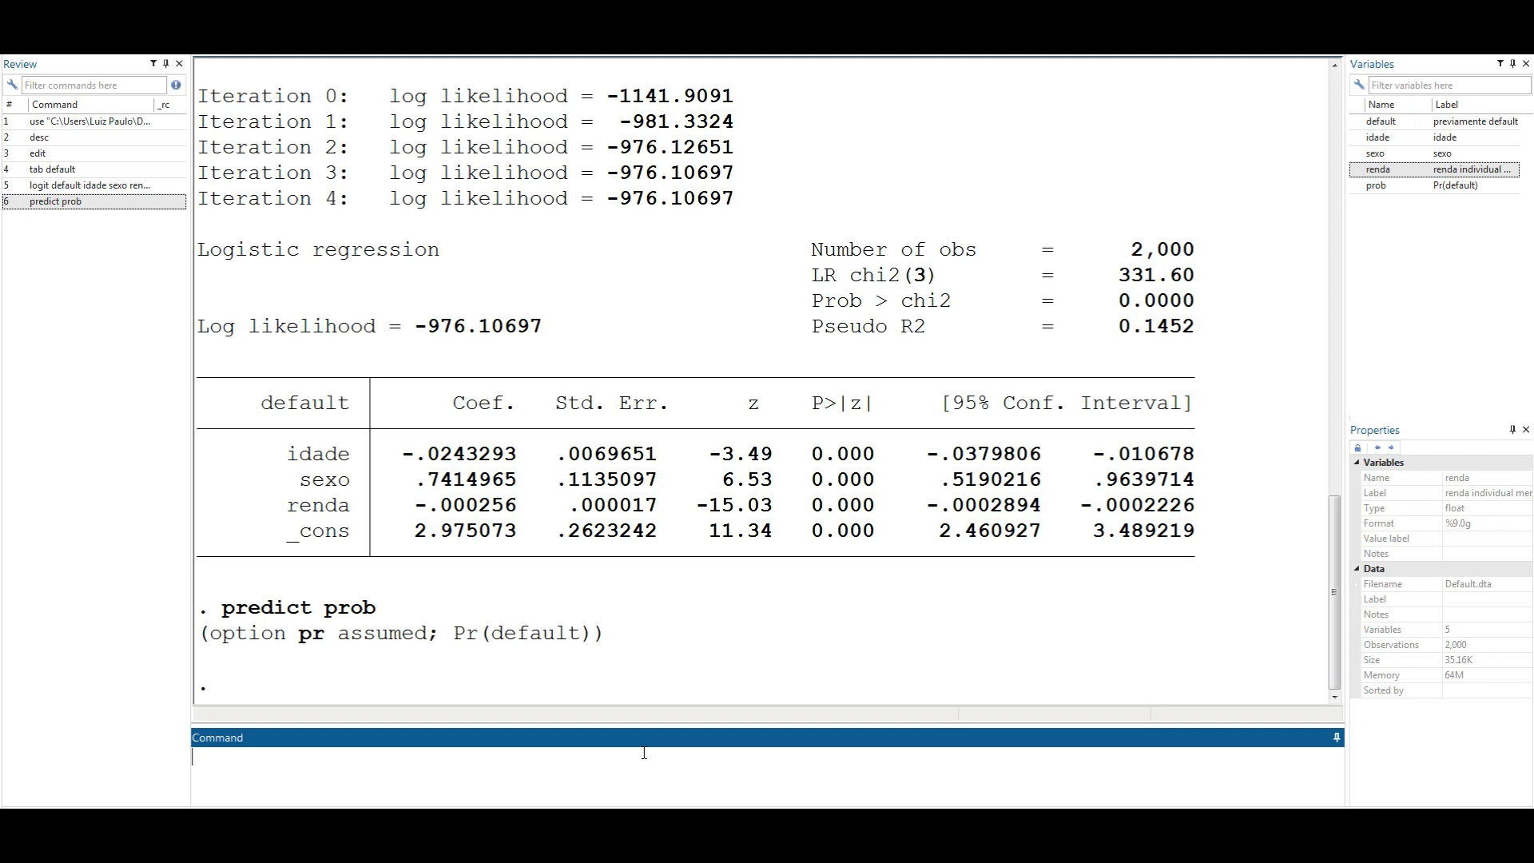
{"action": "type", "text": "edit"}
{"action": "key", "text": "Return"}
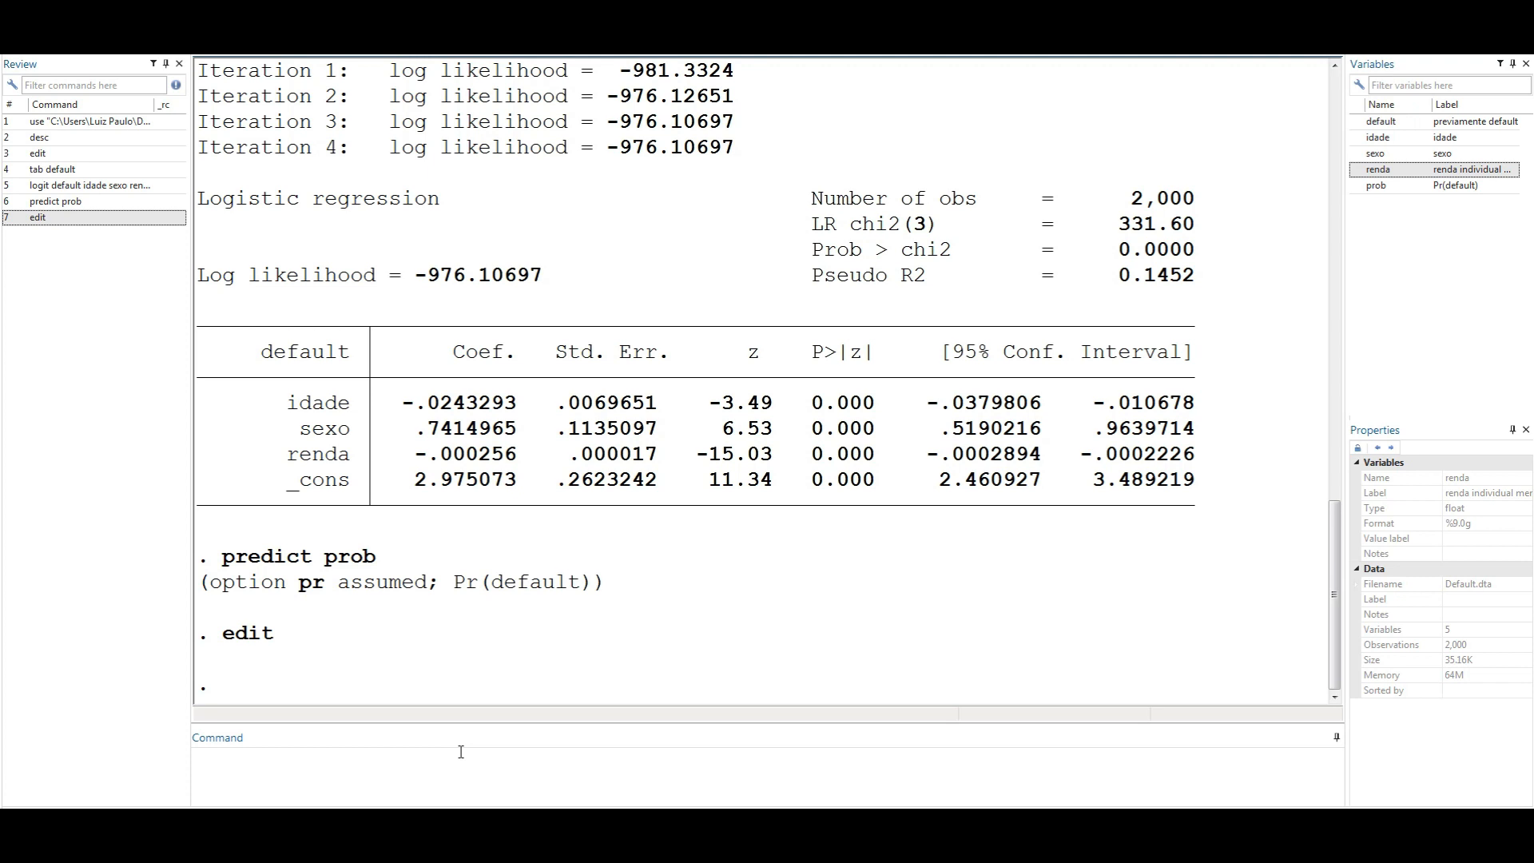
- Produce the logit model's classification table with estat class, using a cutoff of 0.5
{"action": "left_click", "coordinate": [448, 768]}
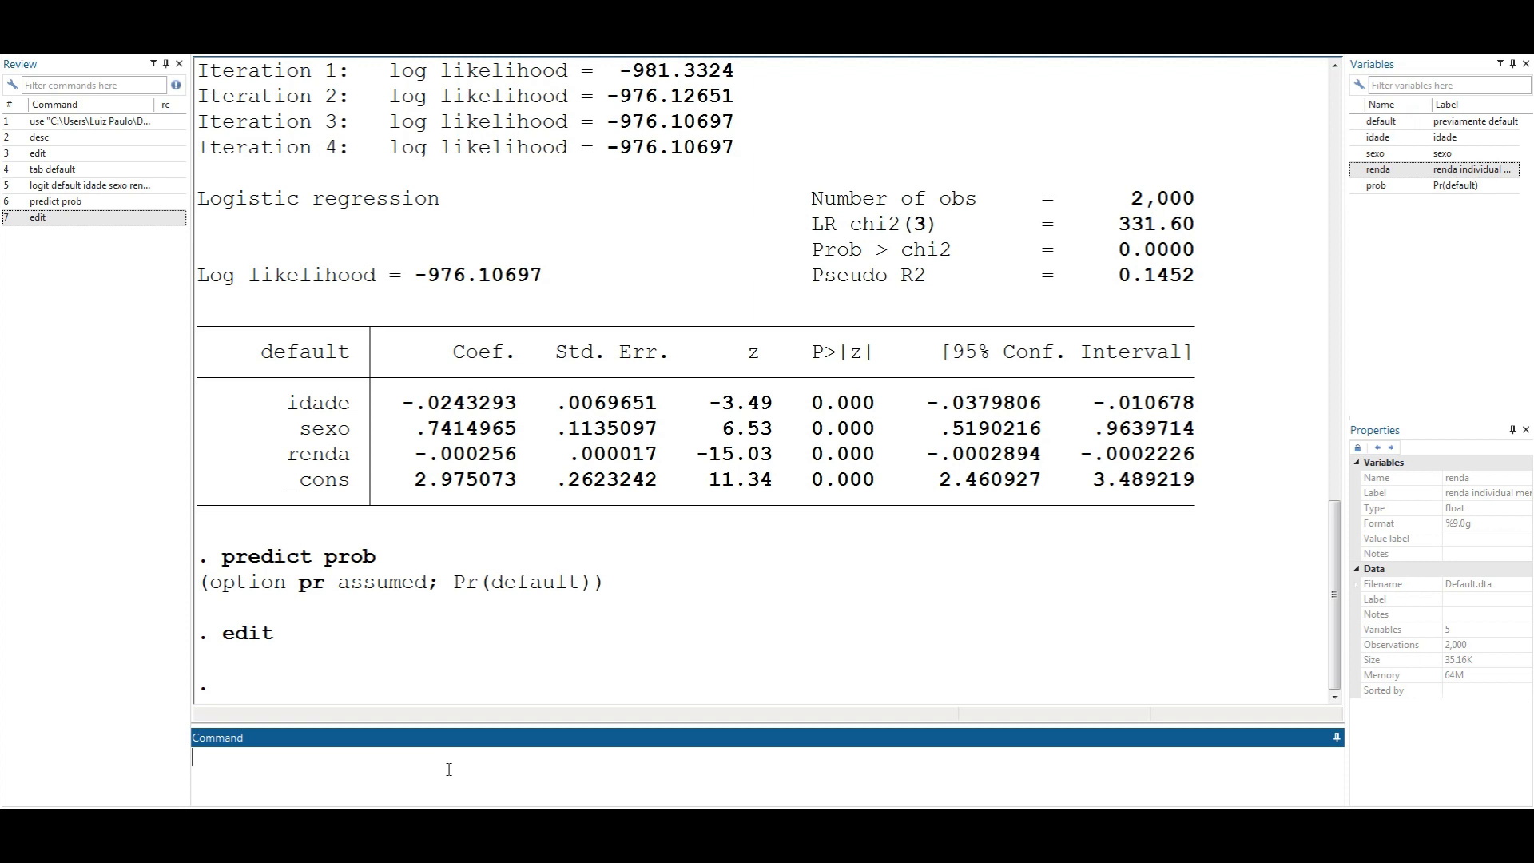
{"action": "type", "text": "estat class, cutoff"}
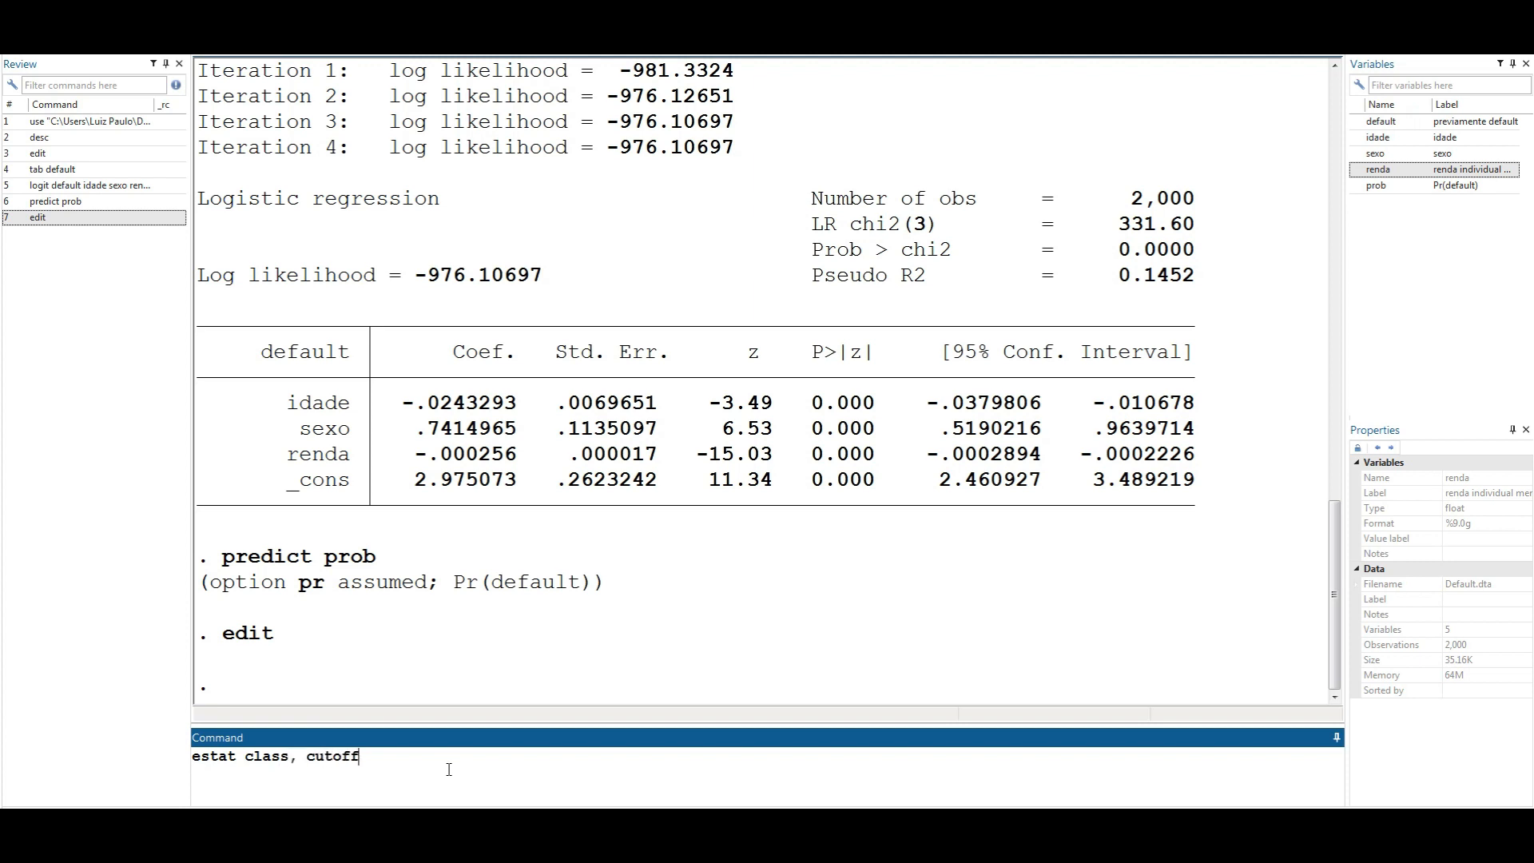
{"action": "type", "text": "(0.5)"}
{"action": "key", "text": "Return"}
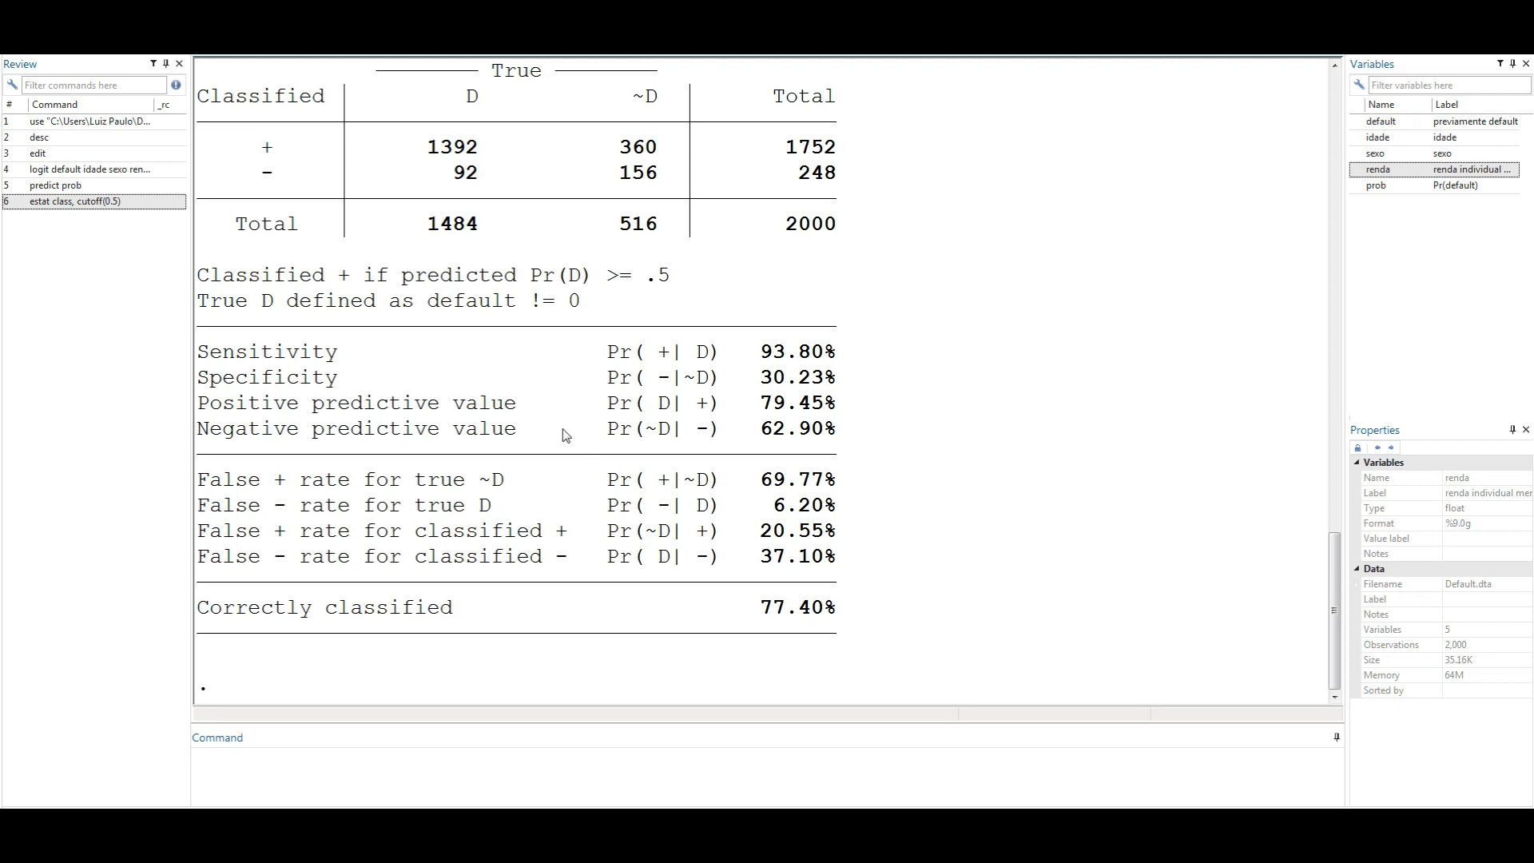
- Reuse the estat class command to produce the classification table with the cutoff set to 0.7
{"action": "left_click", "coordinate": [116, 202]}
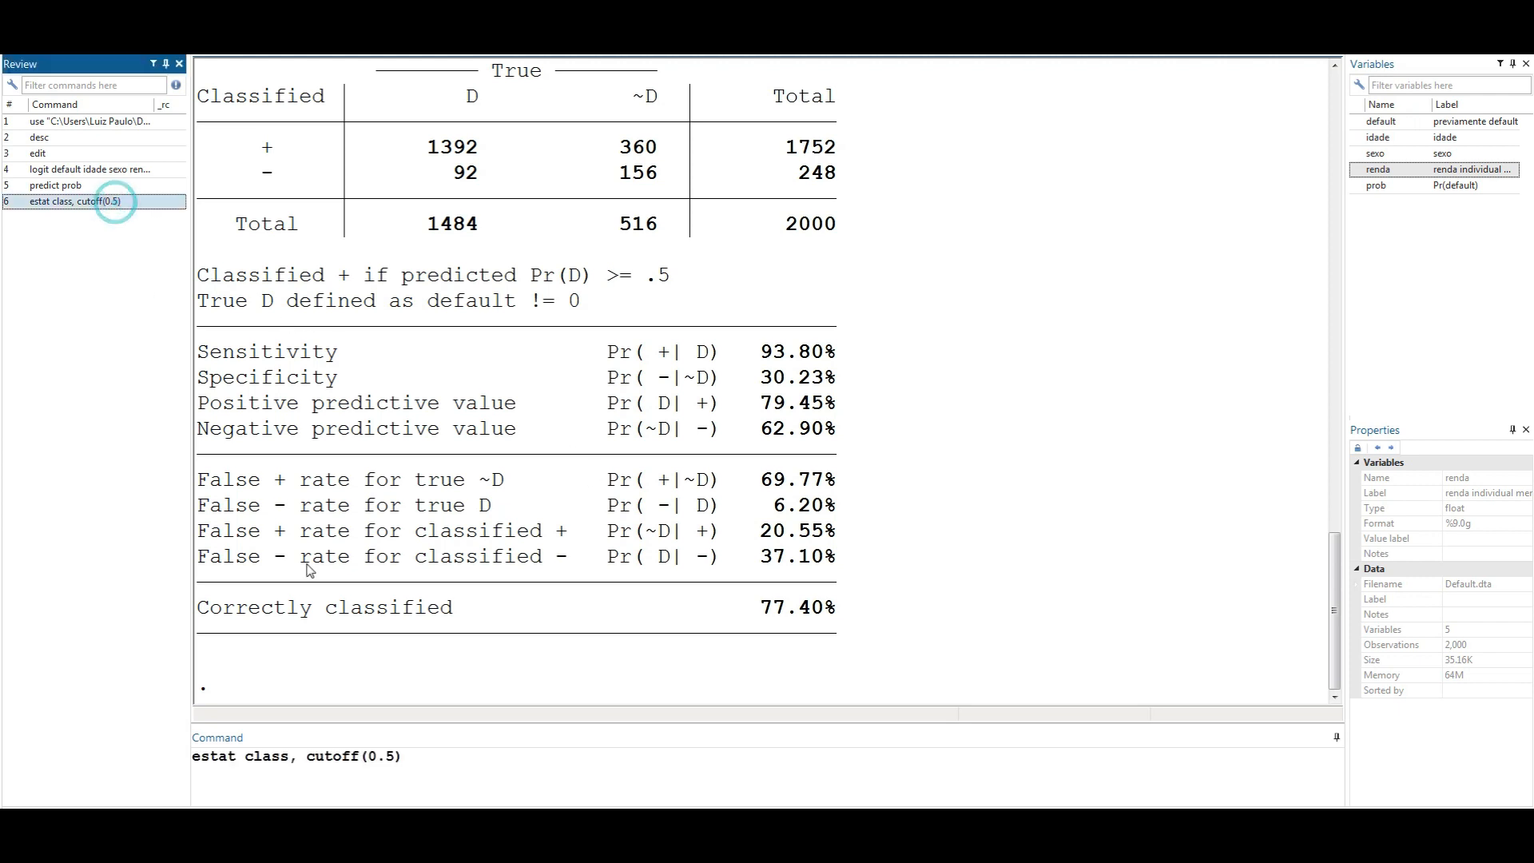
{"action": "left_click", "coordinate": [396, 756]}
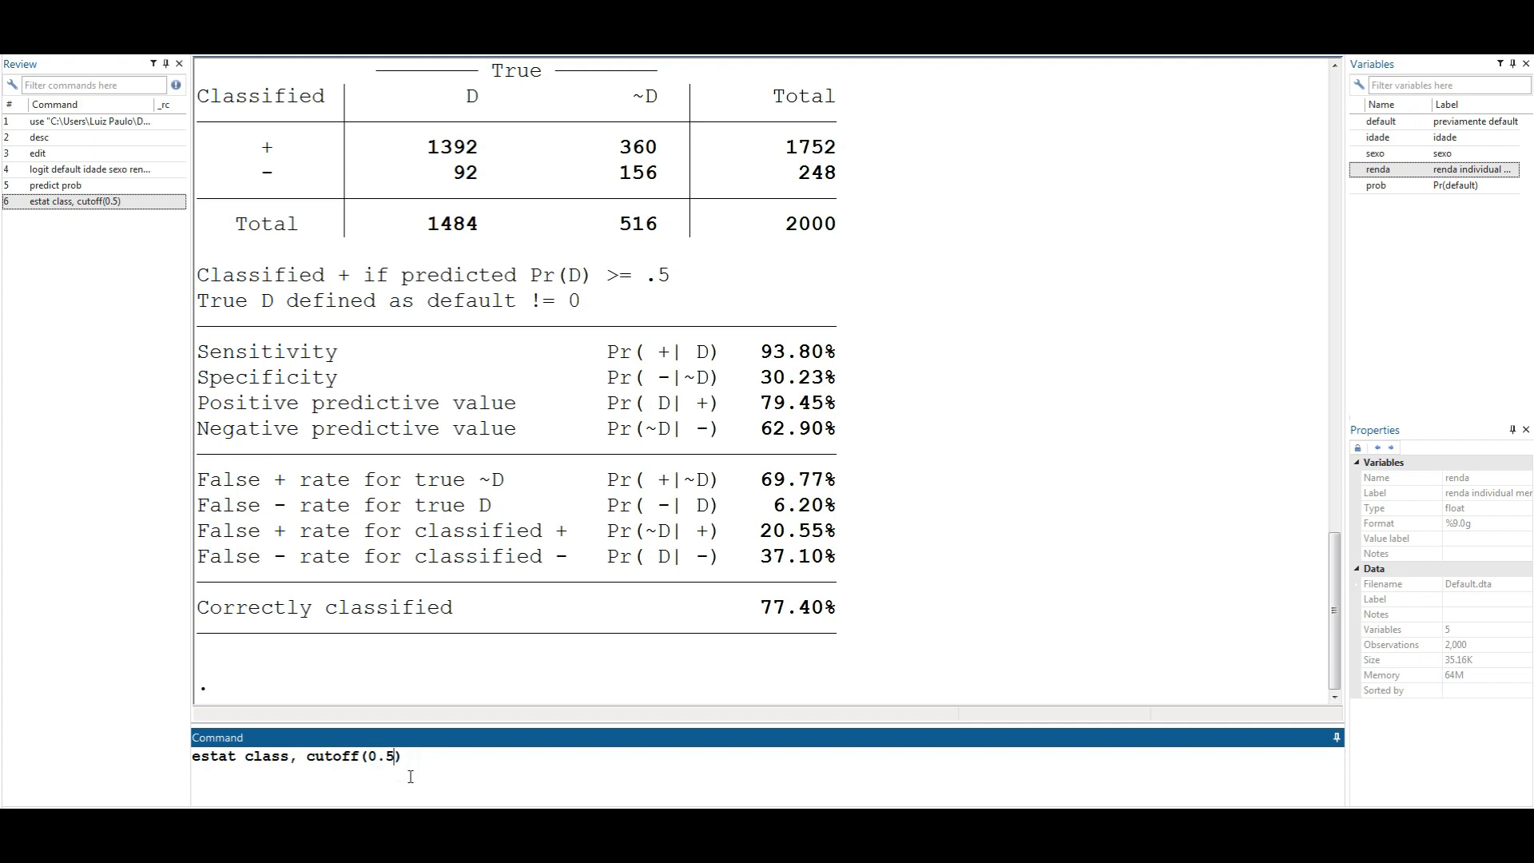
{"action": "key", "text": "BackSpace"}
{"action": "type", "text": "7"}
{"action": "key", "text": "Return"}
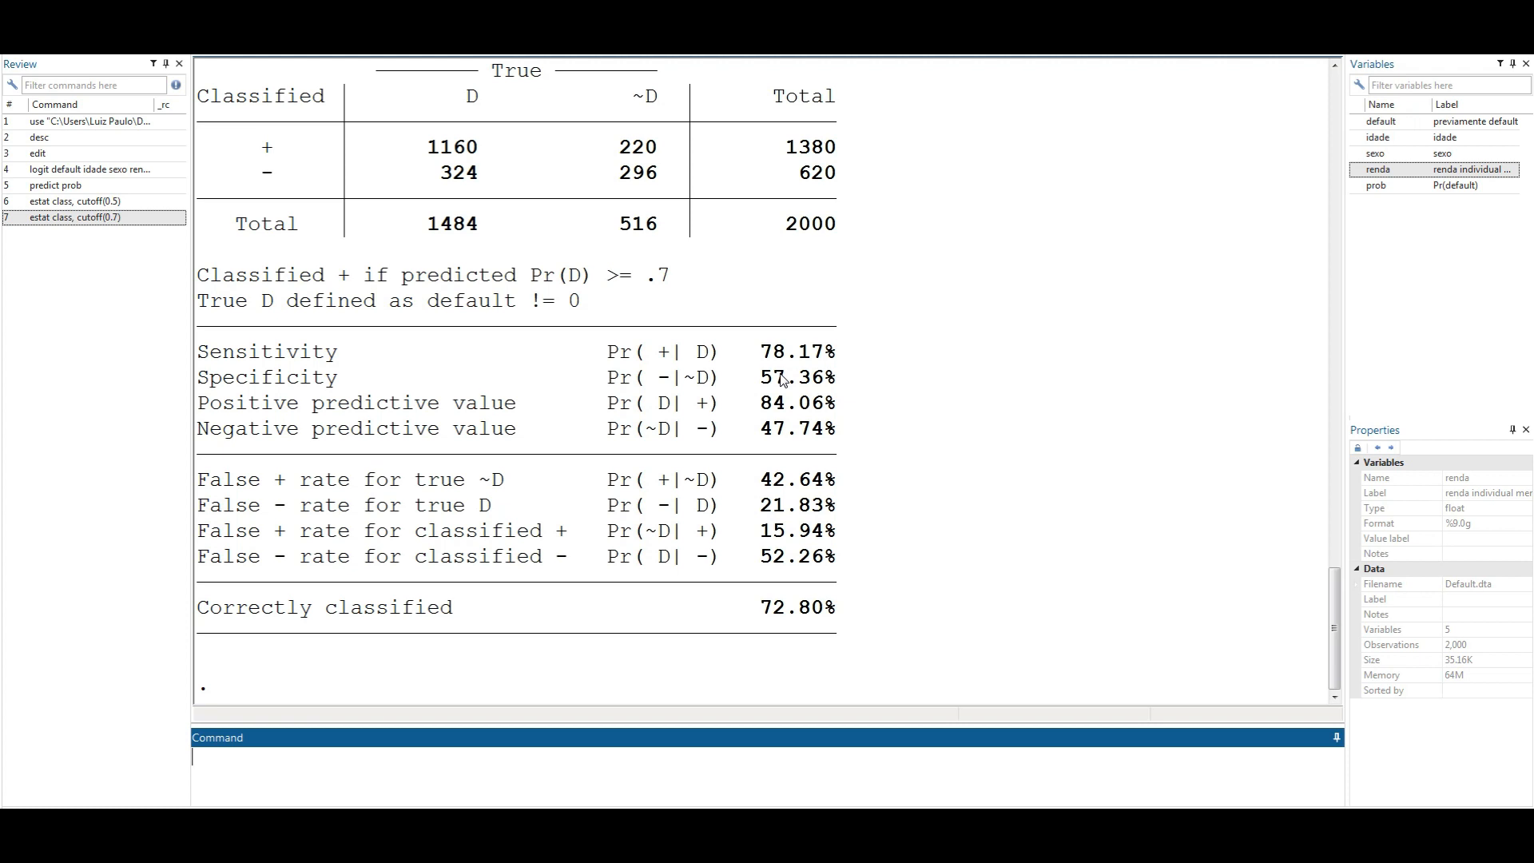
{"action": "left_click", "coordinate": [1106, 542]}
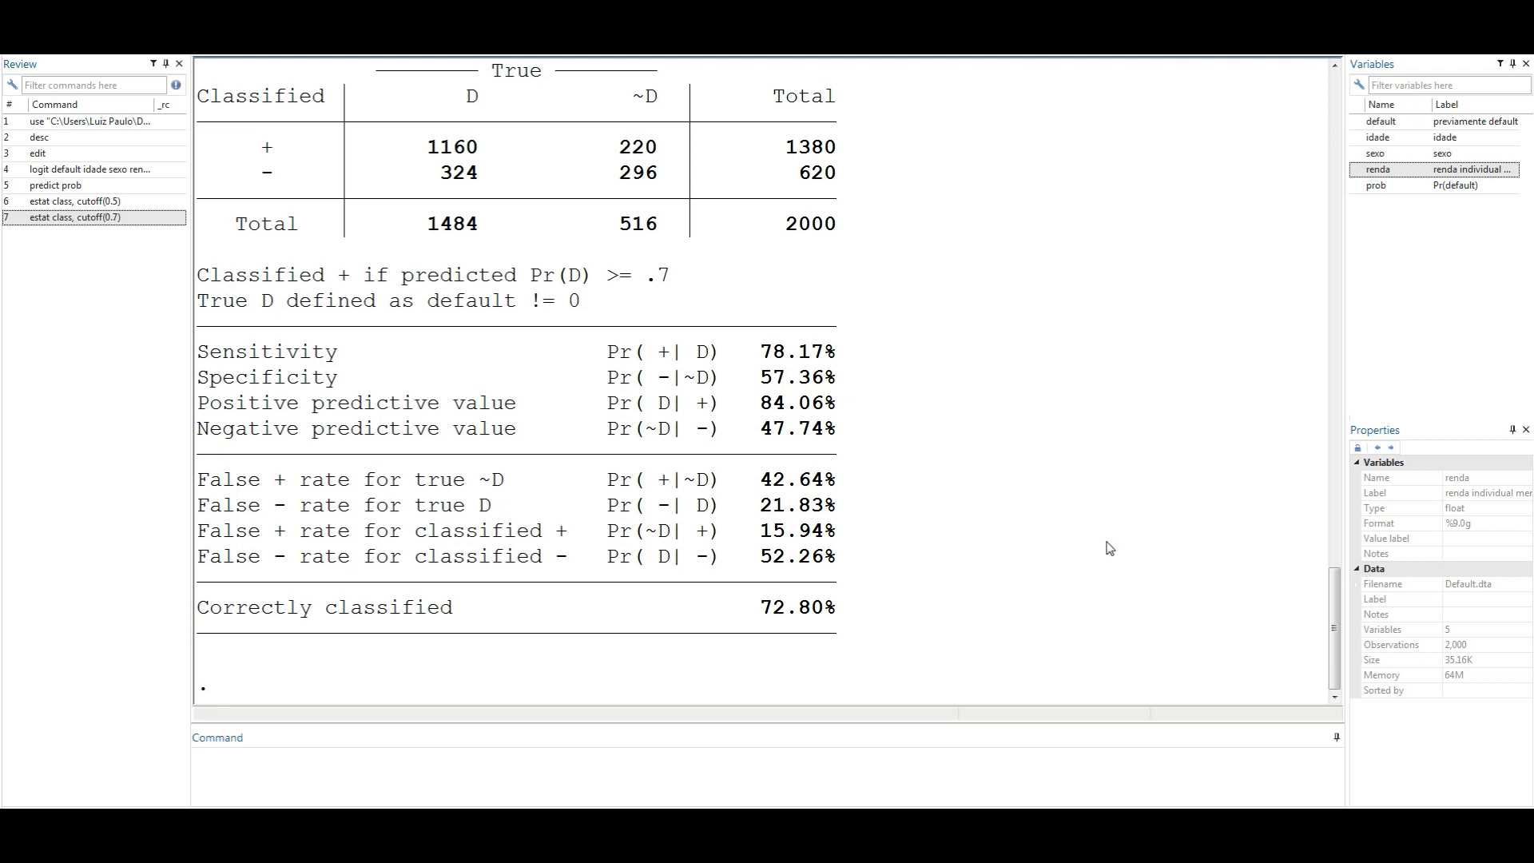